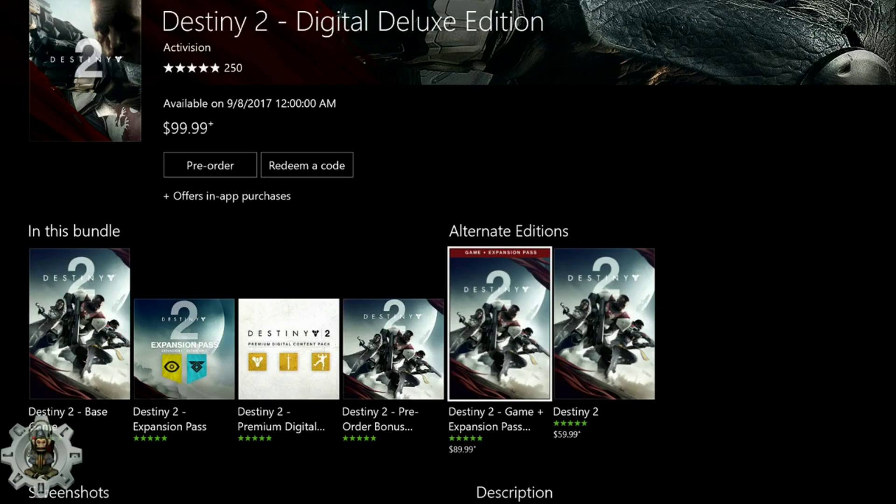
- Browse the standard Destiny 2, Game + Expansion Pass and Expansion Pass editions toward the Premium pack
{"action": "key", "text": "Right"}
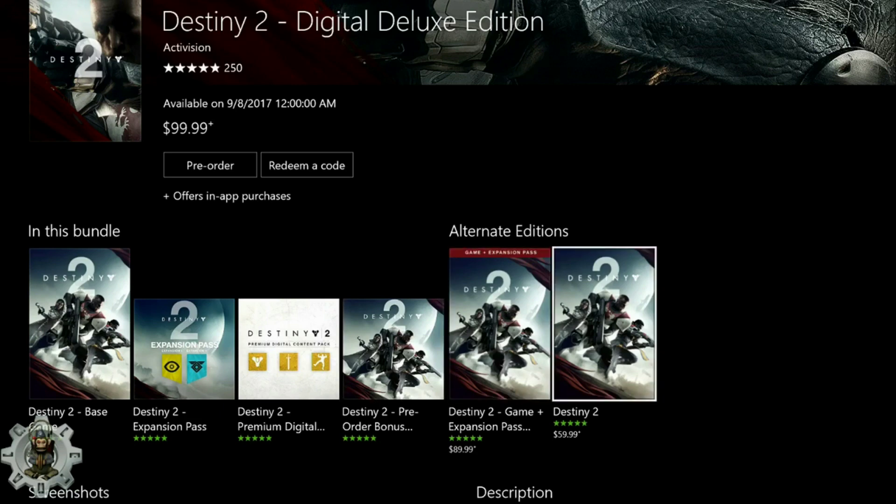
{"action": "key", "text": "Left"}
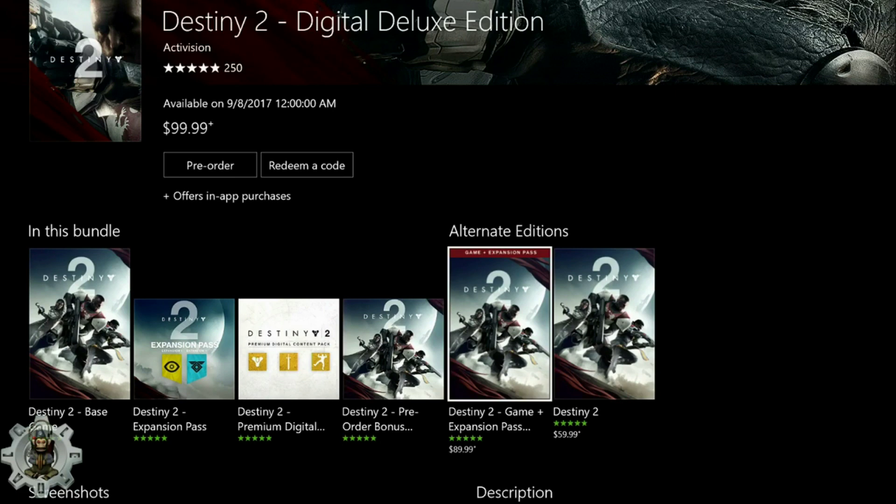
{"action": "key", "text": "Left"}
{"action": "key", "text": "Left"}
{"action": "key", "text": "Left"}
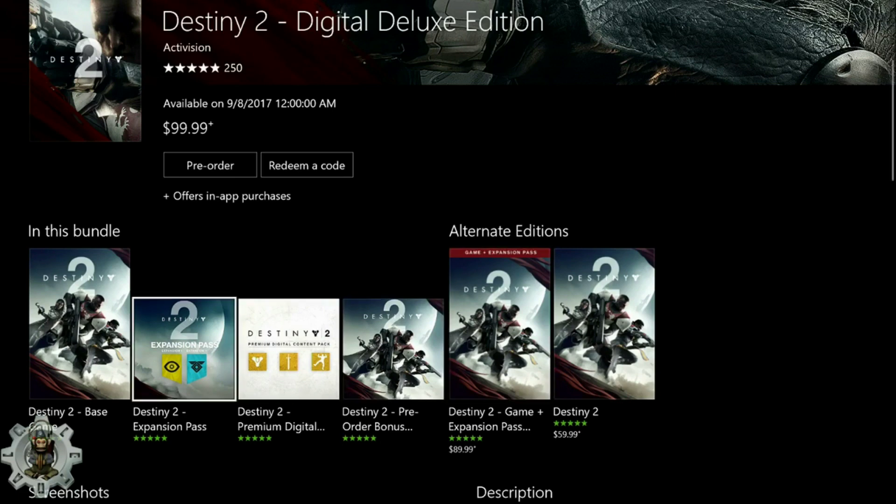
{"action": "key", "text": "Right"}
{"action": "key", "text": "Left"}
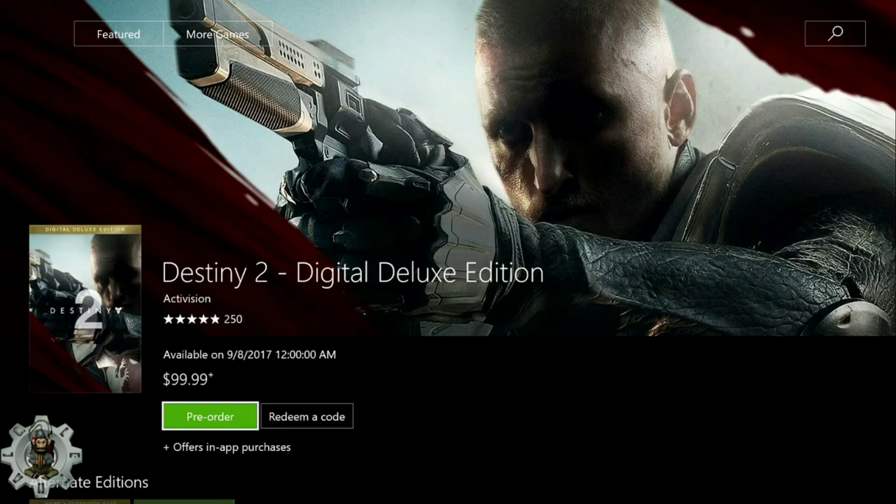
- View the bundle, screenshots and edition description, then return to the Premium Digital Content Pack item
{"action": "key", "text": "Down"}
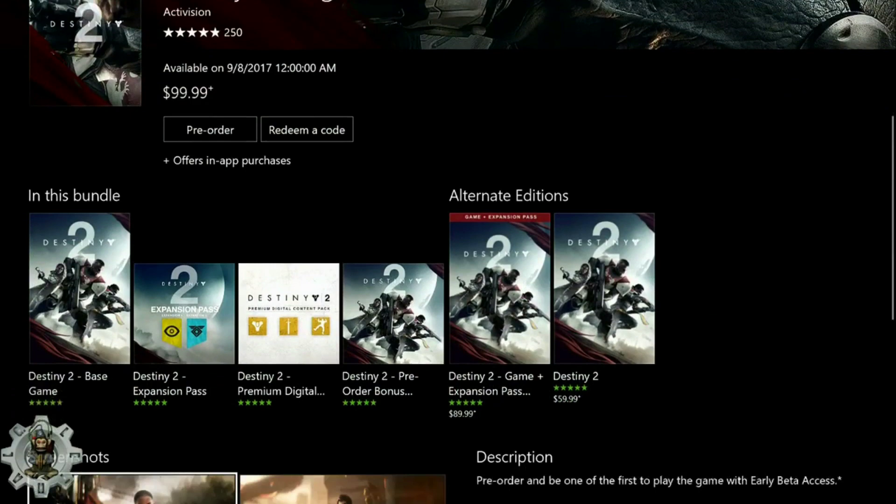
{"action": "key", "text": "Down"}
{"action": "key", "text": "Right"}
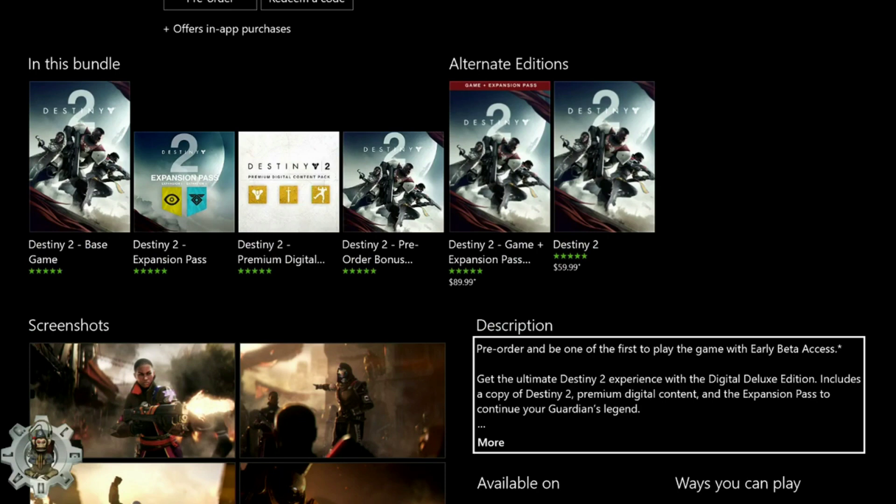
{"action": "key", "text": "Up"}
{"action": "key", "text": "Left"}
{"action": "key", "text": "Left"}
{"action": "key", "text": "Left"}
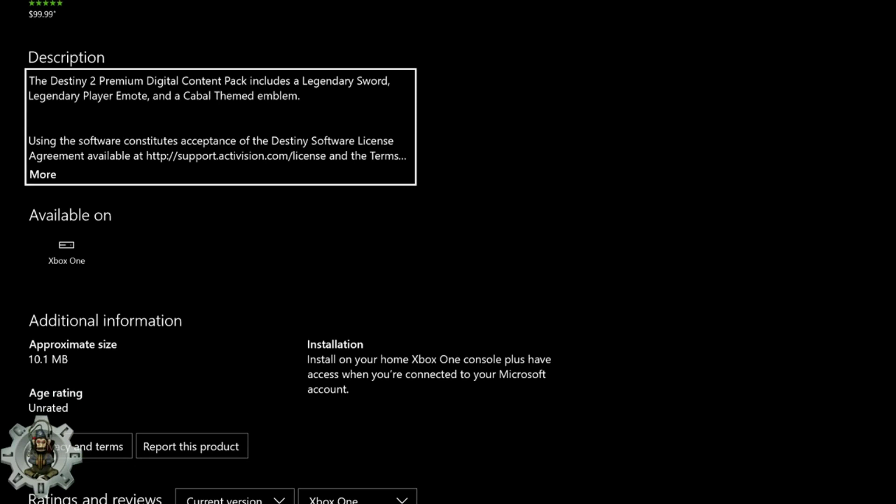
{"action": "key", "text": "Up"}
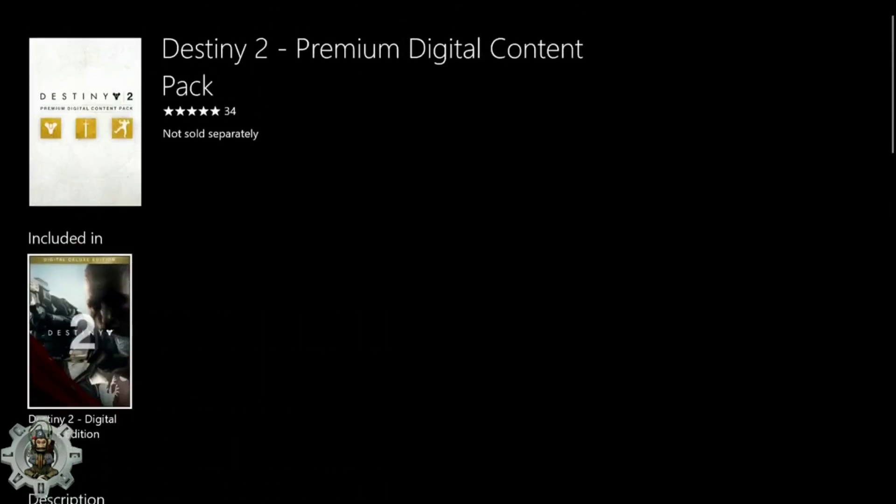
{"action": "key", "text": "Up"}
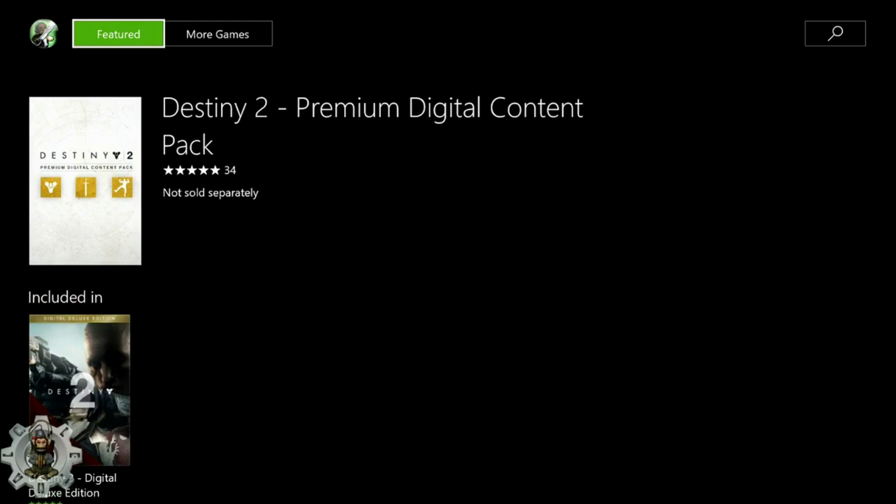
{"action": "key", "text": "Down"}
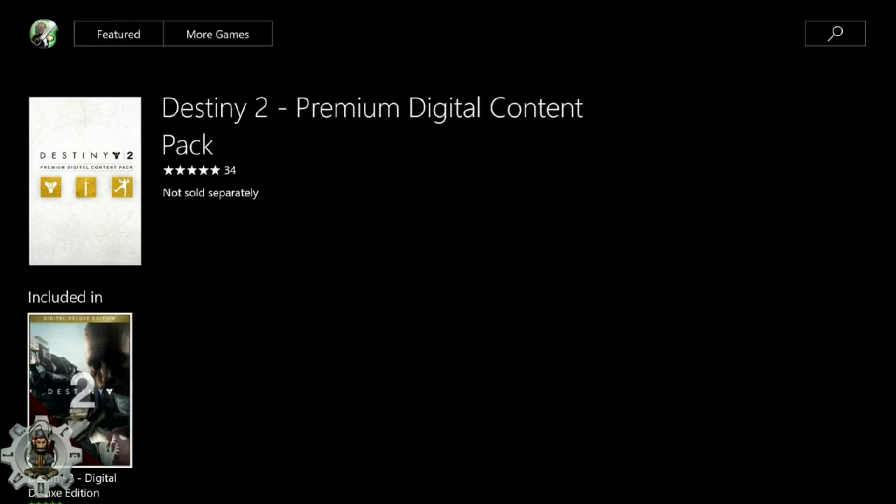